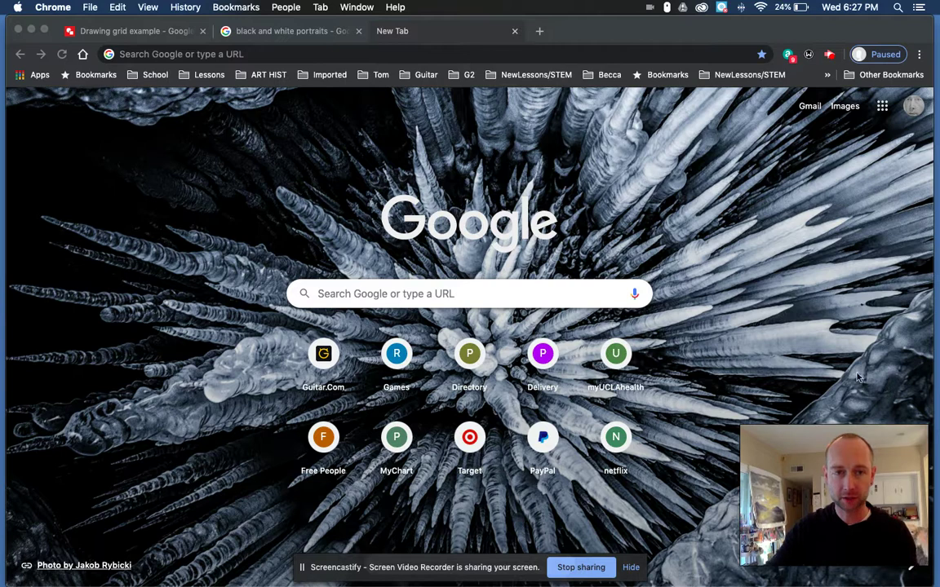
# Search 'google draw' in Chrome and open a new Untitled Google Drawings document
pyautogui.click(418, 54)
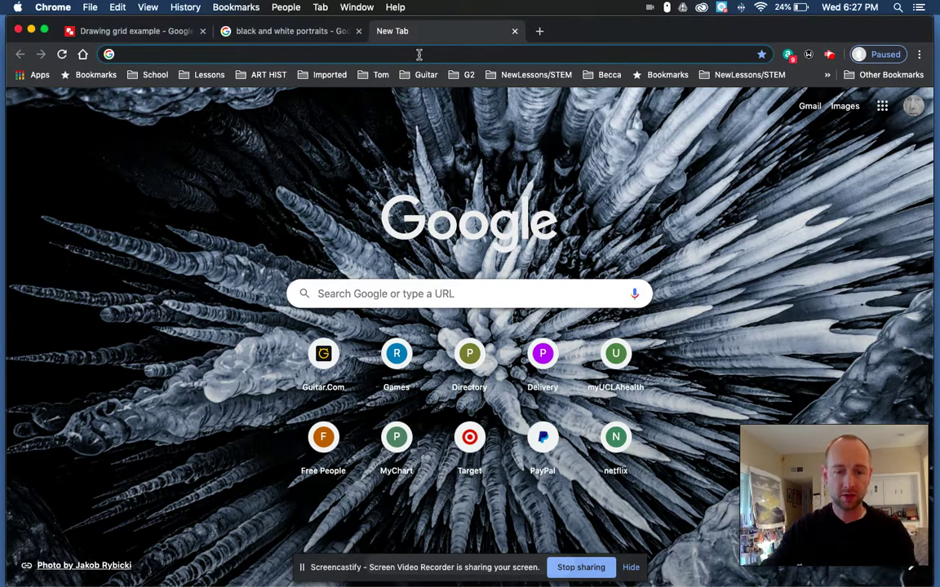
pyautogui.write('google')
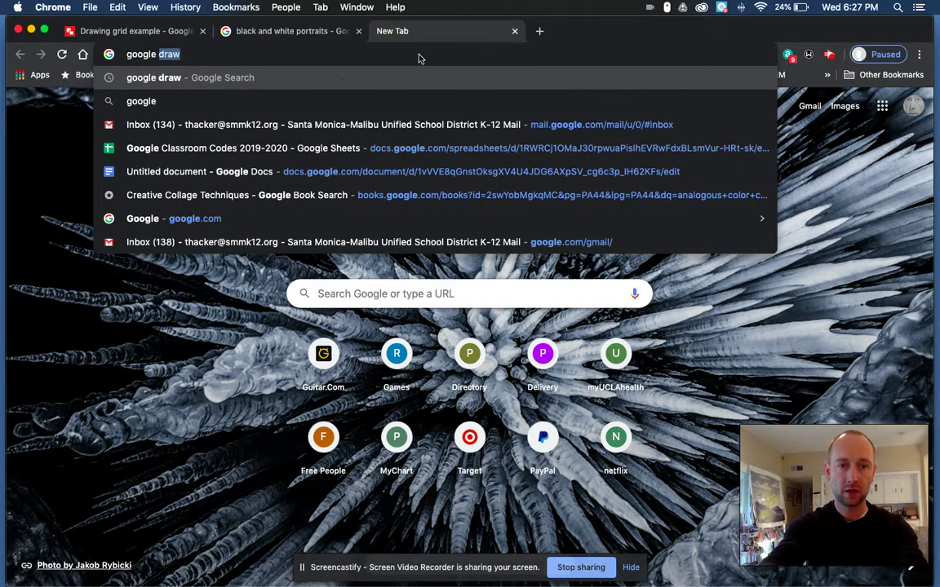
pyautogui.write(' draw')
pyautogui.press('Return')
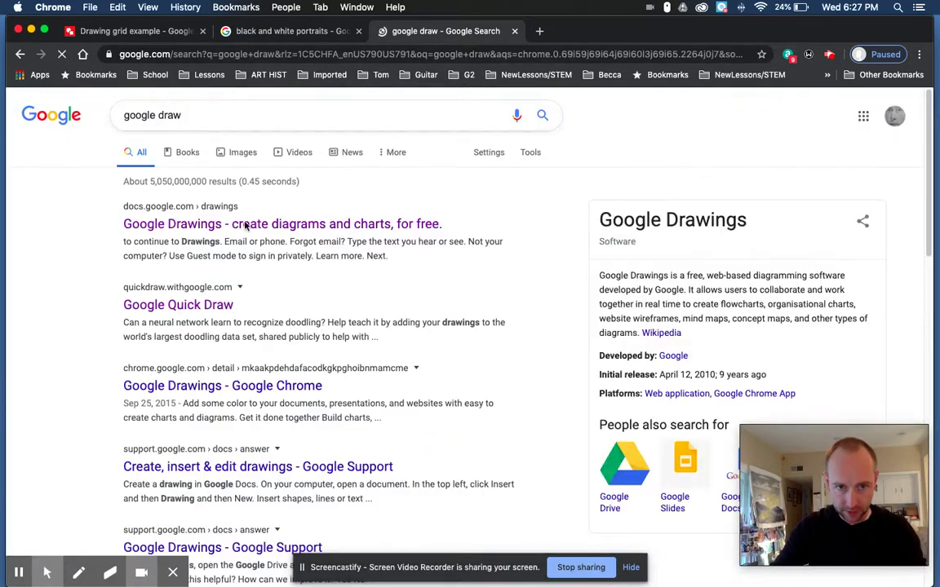
pyautogui.click(233, 226)
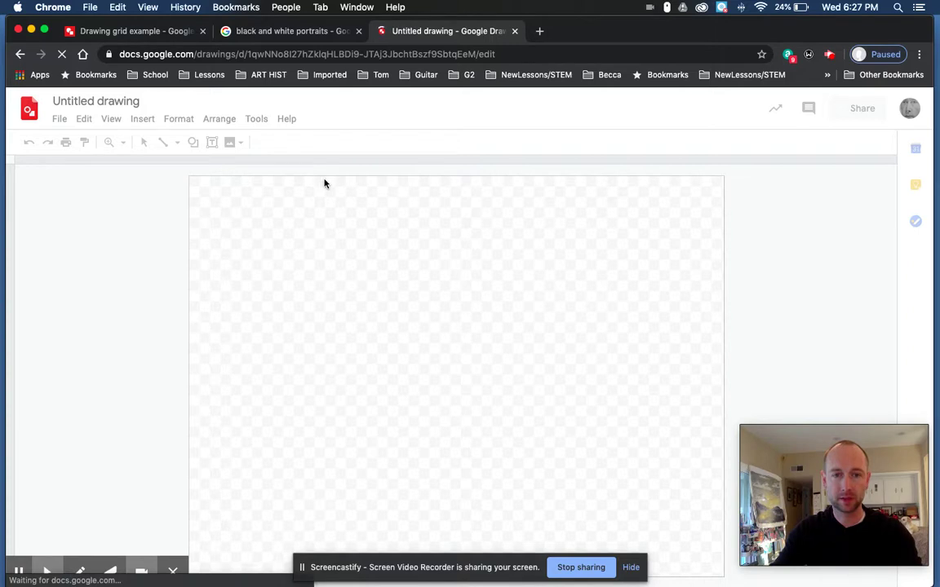
# Search the web for images of 'black and white portraits' from the Insert Image menu
pyautogui.click(145, 119)
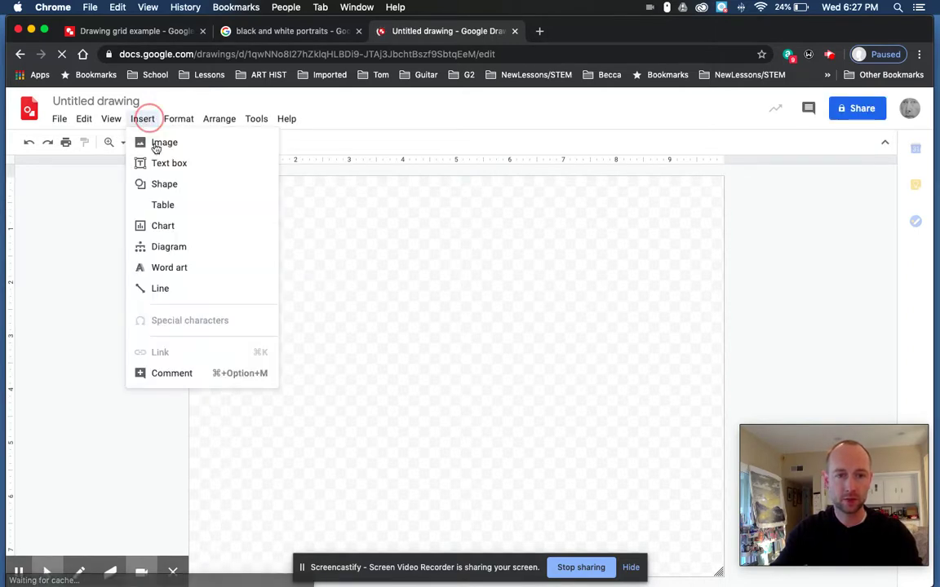
pyautogui.moveTo(155, 147)
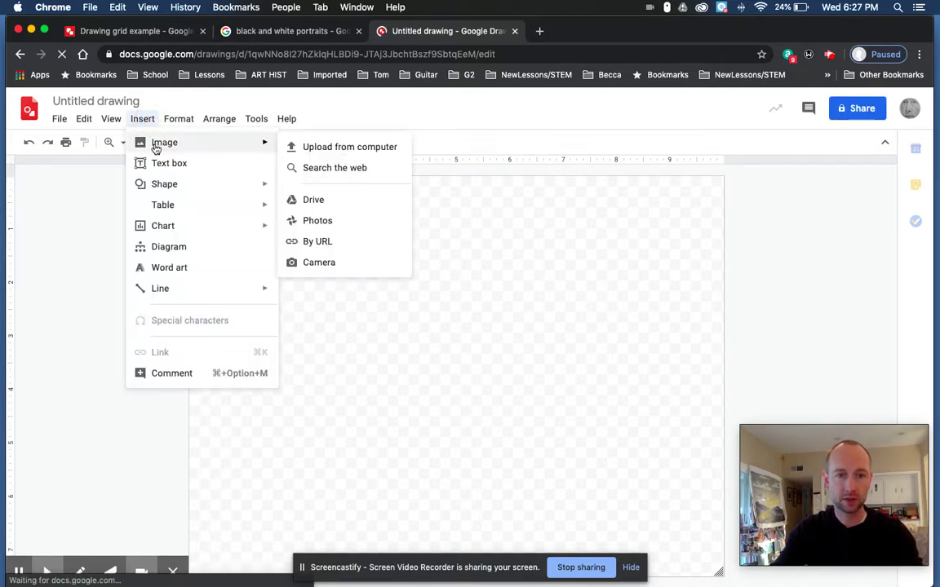
pyautogui.click(349, 177)
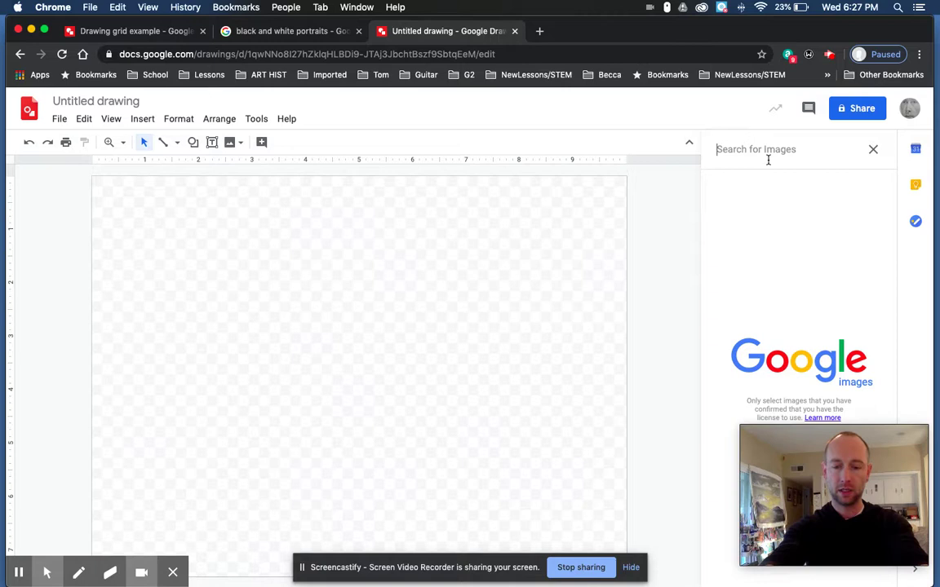
pyautogui.write('black and white p')
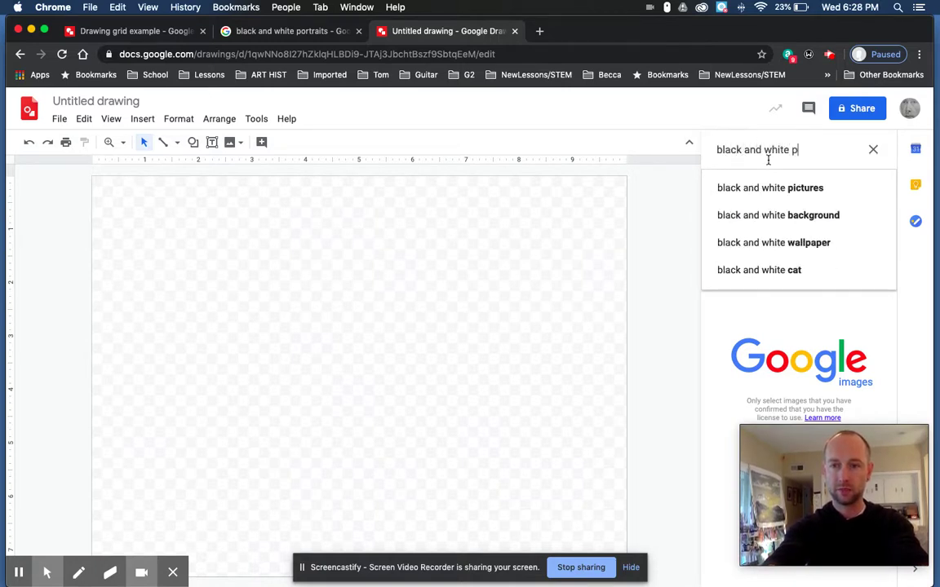
pyautogui.write('ortraits')
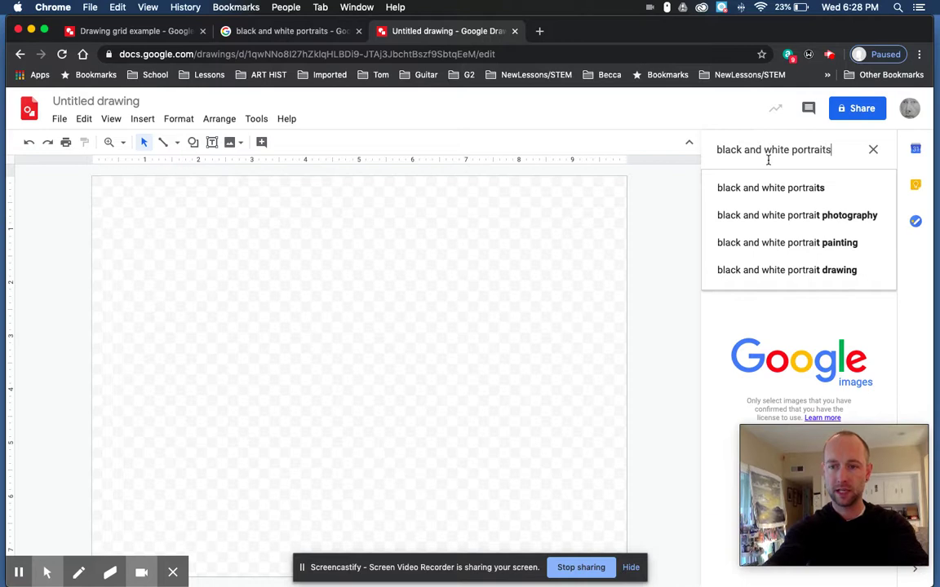
pyautogui.press('Return')
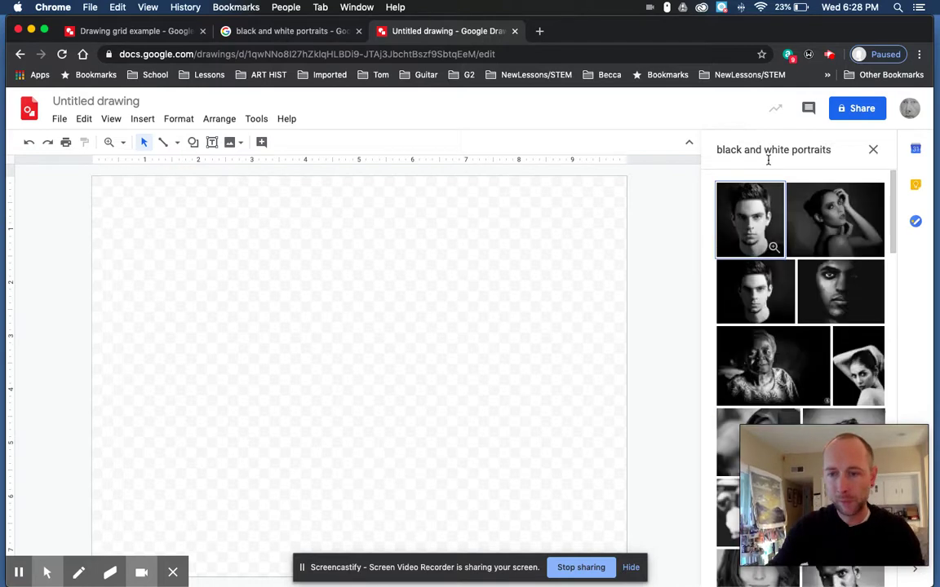
# Pick the elderly man's close-up portrait from the results and insert it into the drawing
pyautogui.scroll(-8, 784, 189)
pyautogui.scroll(-8, 783, 189)
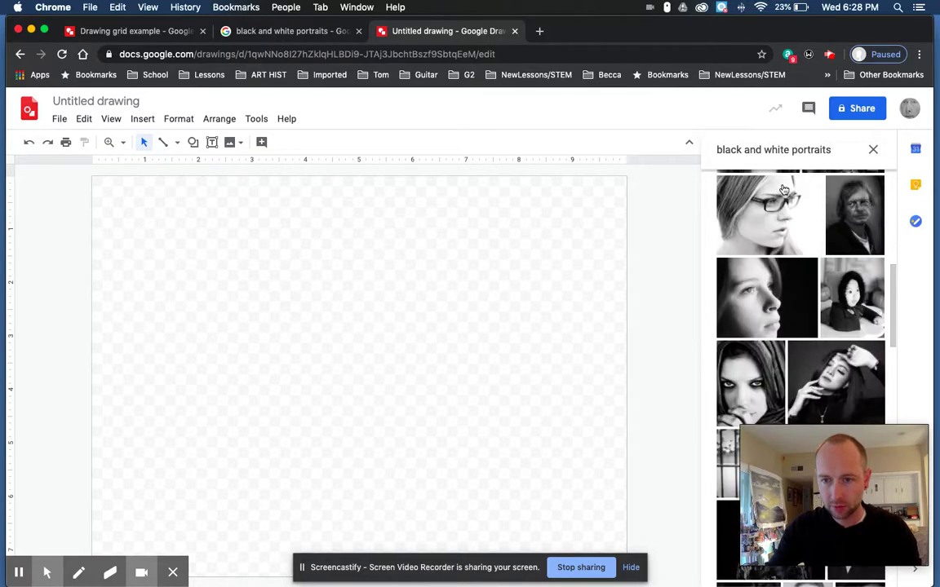
pyautogui.scroll(-8, 783, 189)
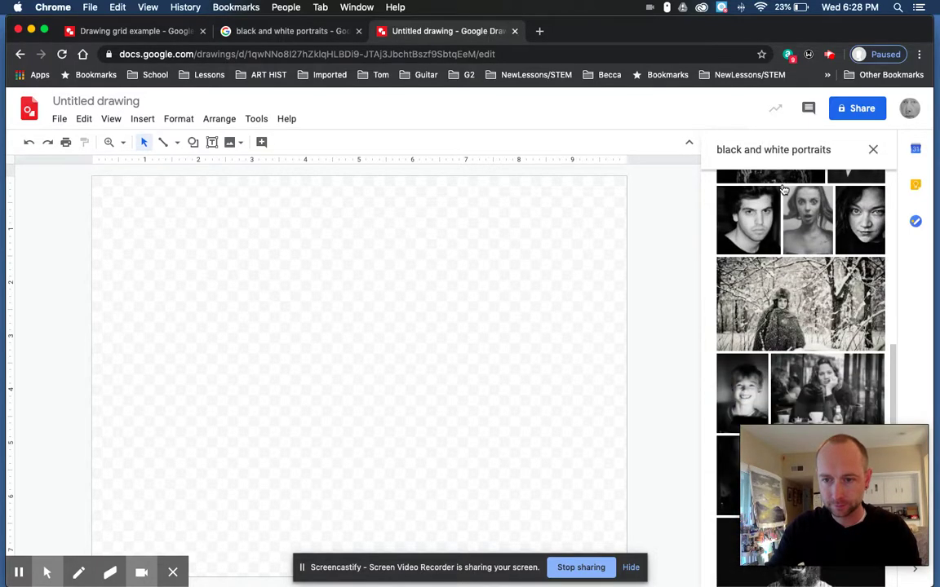
pyautogui.scroll(-8, 783, 189)
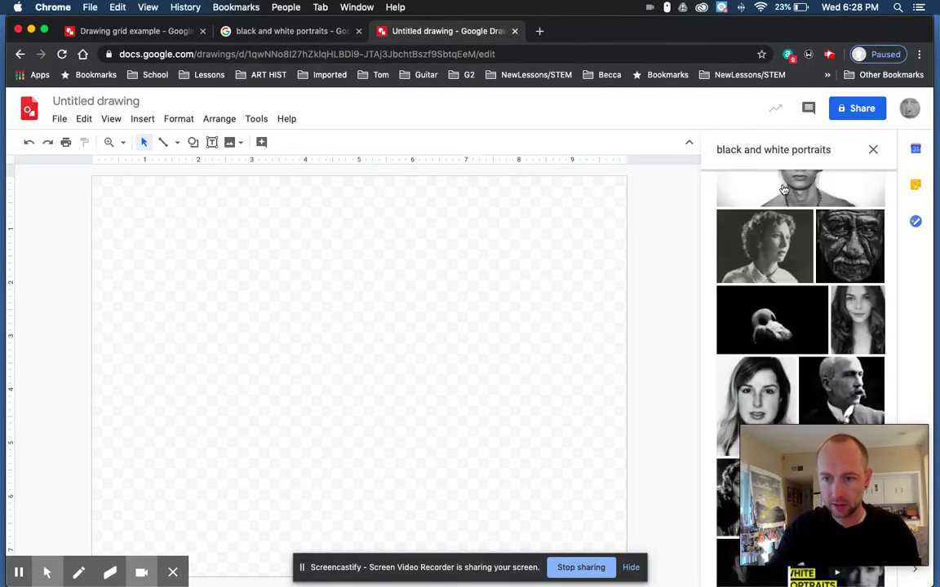
pyautogui.click(846, 241)
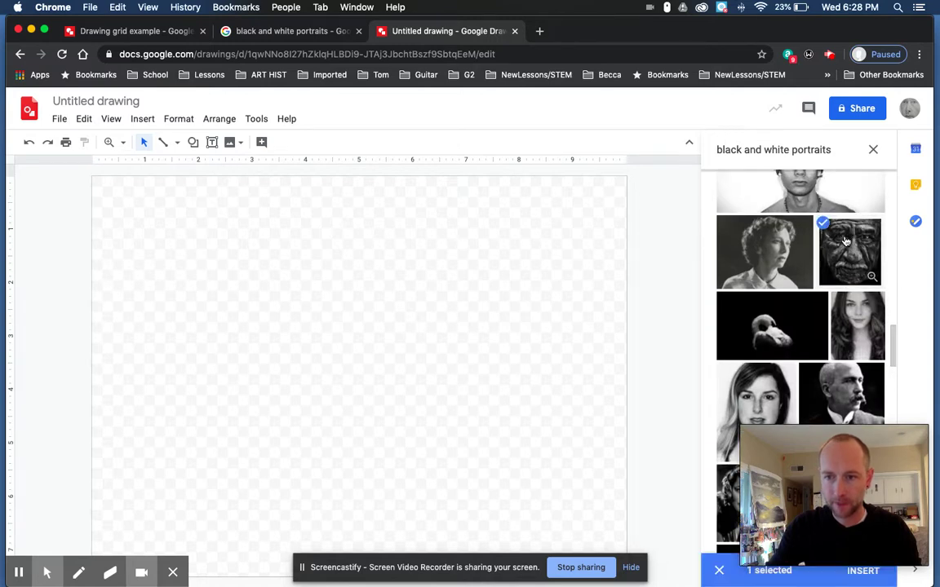
pyautogui.click(867, 572)
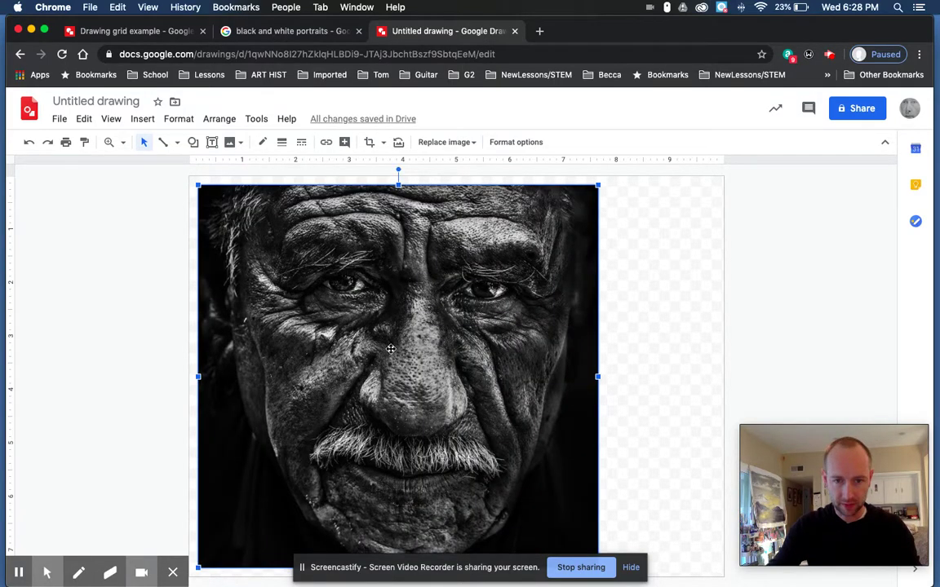
# Drag the portrait until it is horizontally centred and flush with the canvas top, then deselect
pyautogui.moveTo(384, 326); pyautogui.dragTo(453, 333)
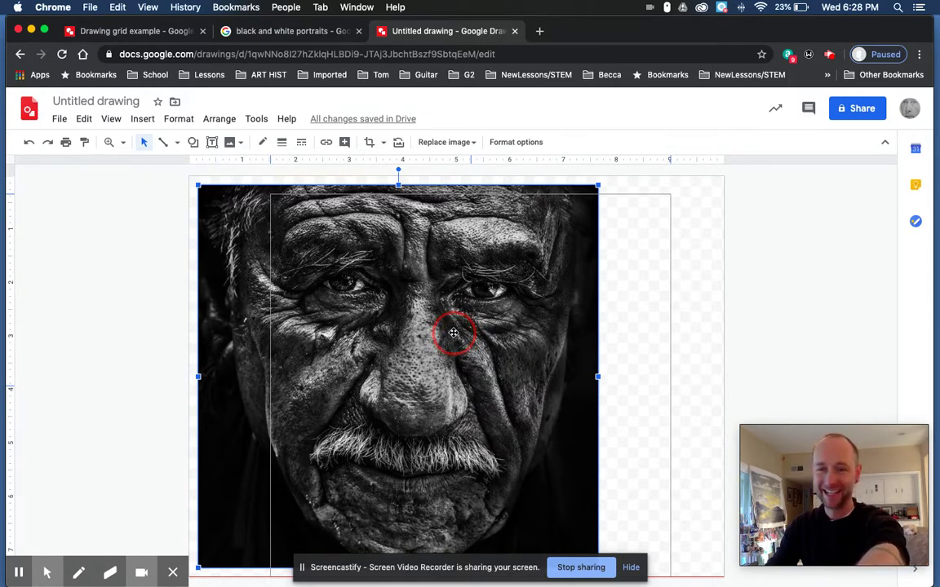
pyautogui.moveTo(454, 333); pyautogui.dragTo(442, 336)
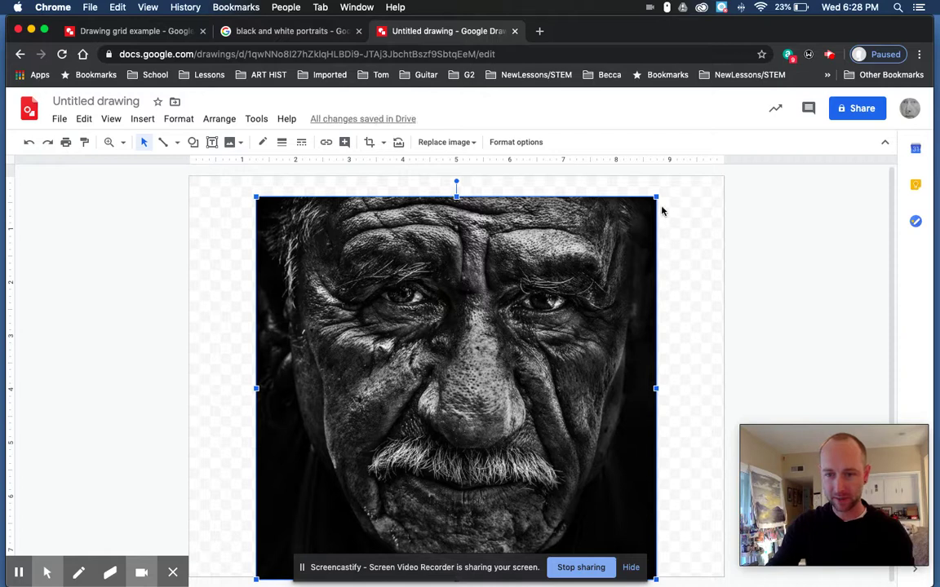
pyautogui.moveTo(588, 198); pyautogui.dragTo(578, 244)
pyautogui.moveTo(562, 332); pyautogui.dragTo(569, 287)
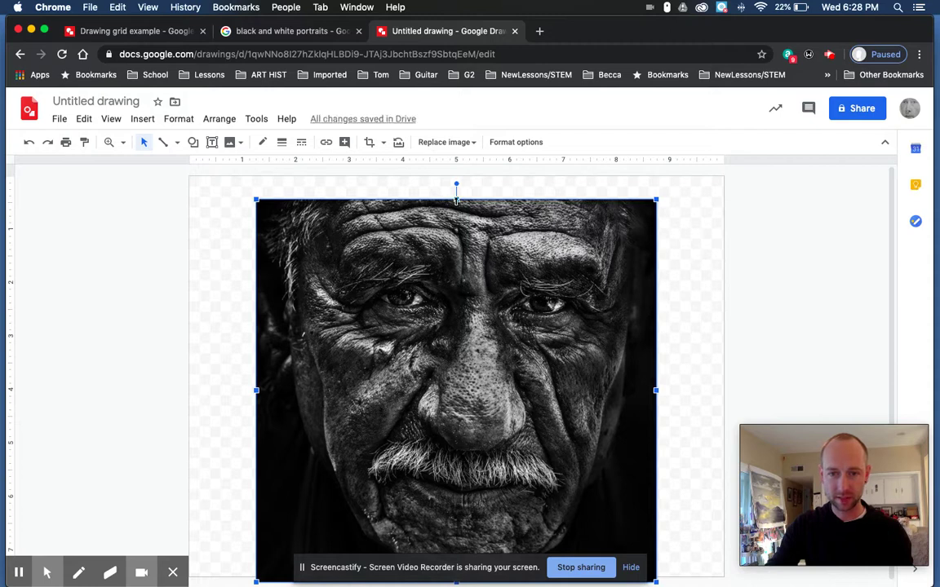
pyautogui.moveTo(461, 276); pyautogui.dragTo(463, 257)
pyautogui.click(810, 322)
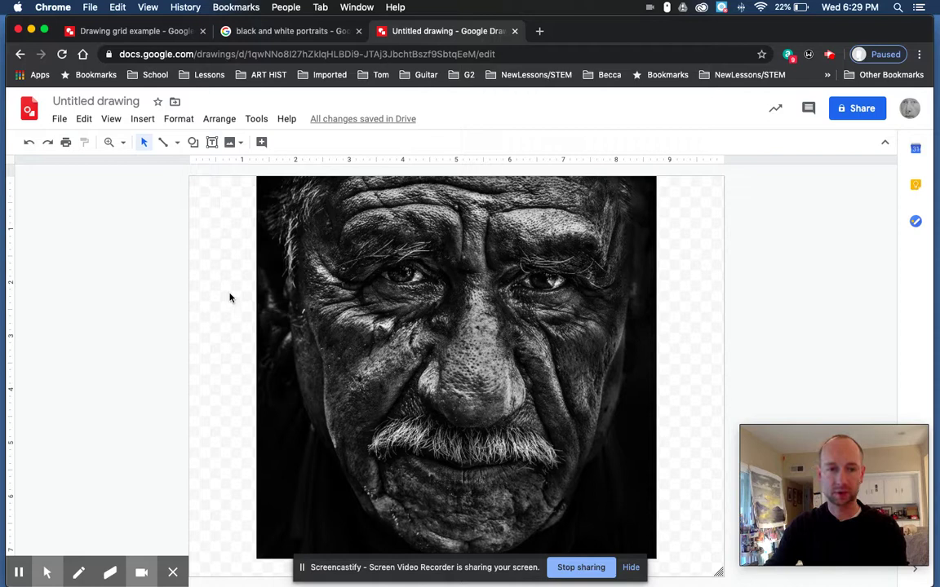
# Draw a white vertical line from the portrait's top-centre down to its bottom edge
pyautogui.click(162, 142)
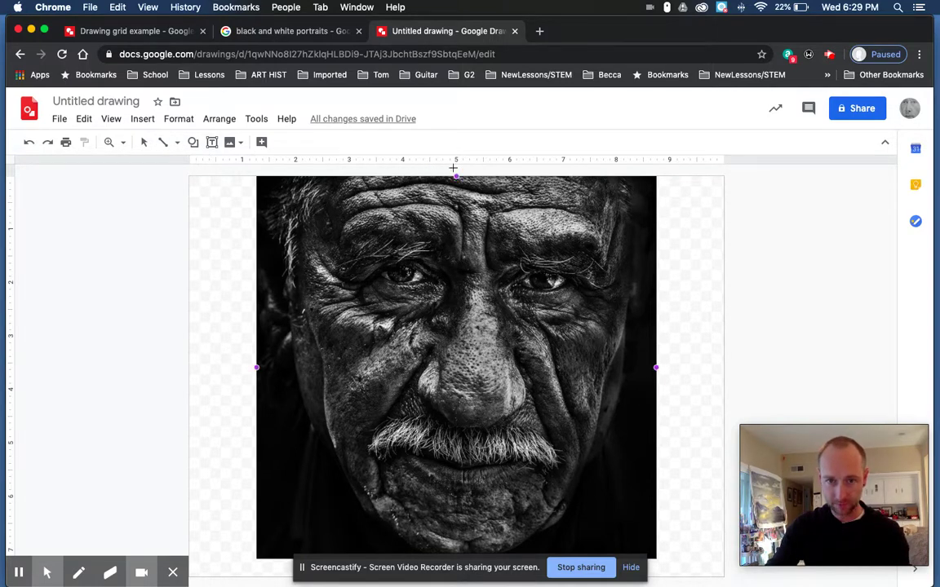
pyautogui.moveTo(457, 167)
pyautogui.mouseDown()
pyautogui.moveTo(443, 414)
pyautogui.moveTo(461, 583)
pyautogui.mouseUp()
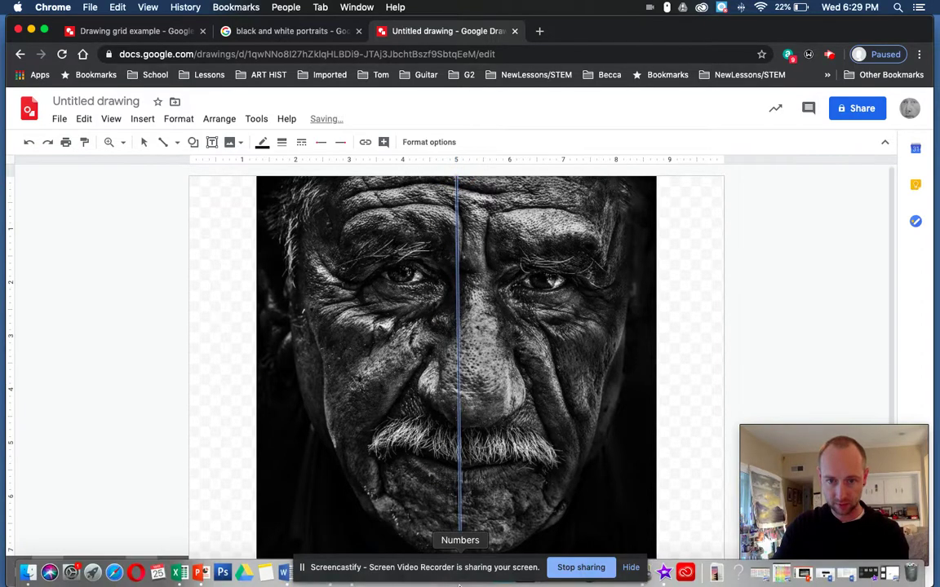
pyautogui.click(231, 404)
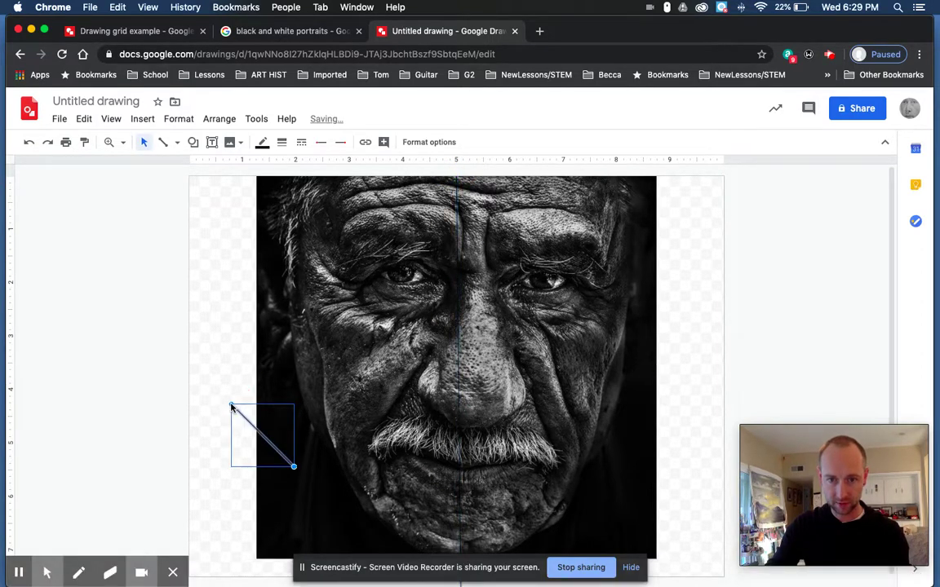
pyautogui.click(262, 142)
pyautogui.click(367, 169)
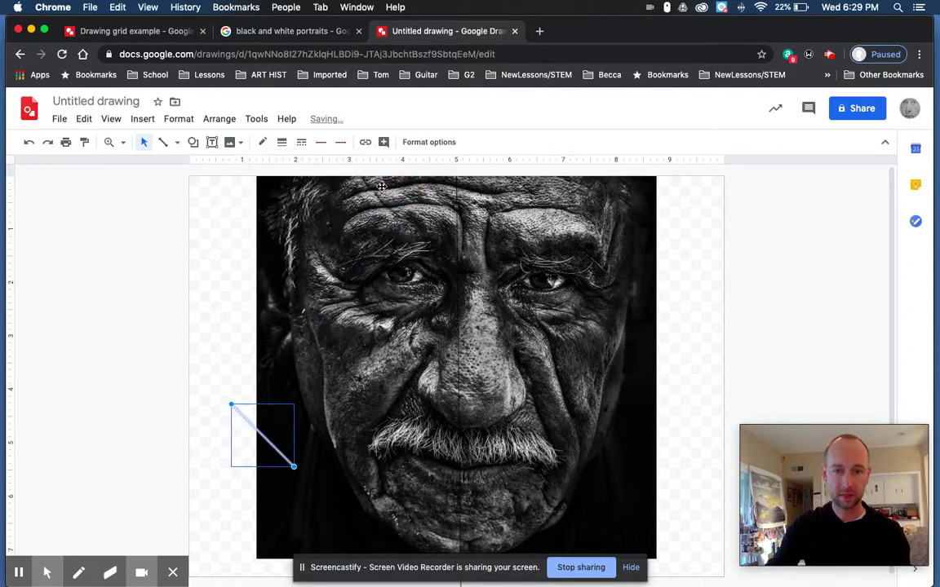
pyautogui.click(434, 180)
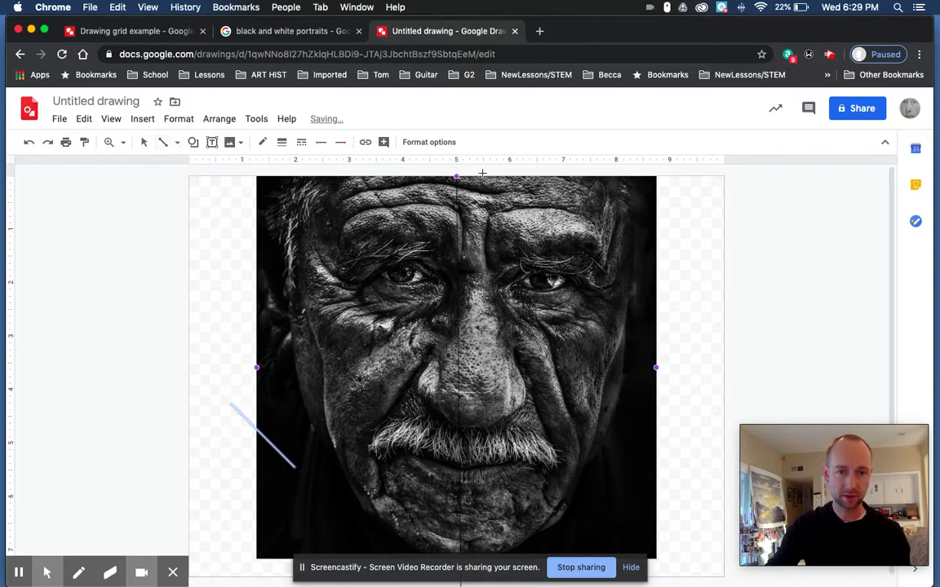
pyautogui.moveTo(455, 169); pyautogui.dragTo(457, 581)
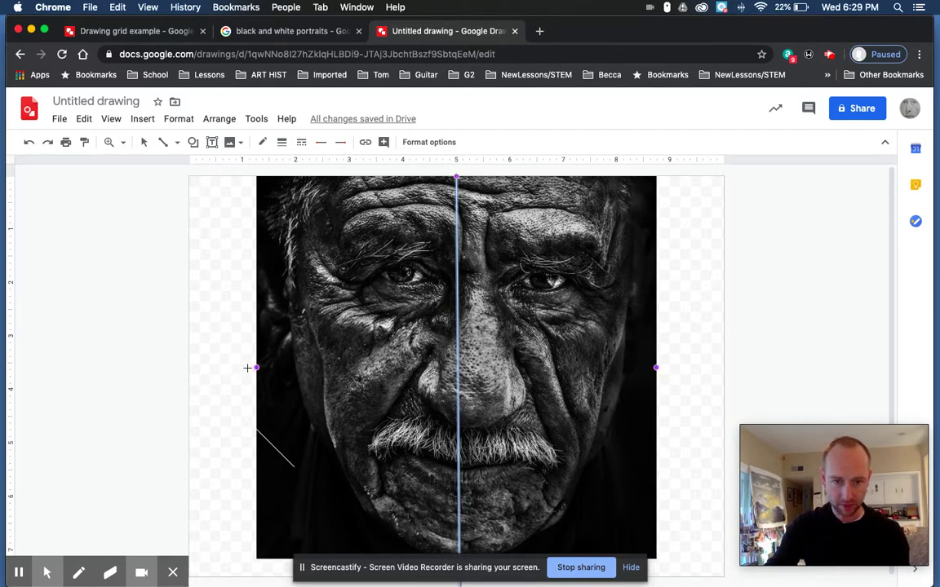
# Draw a horizontal line across the portrait at nose level from edge to edge, then deselect
pyautogui.moveTo(248, 368); pyautogui.dragTo(688, 367)
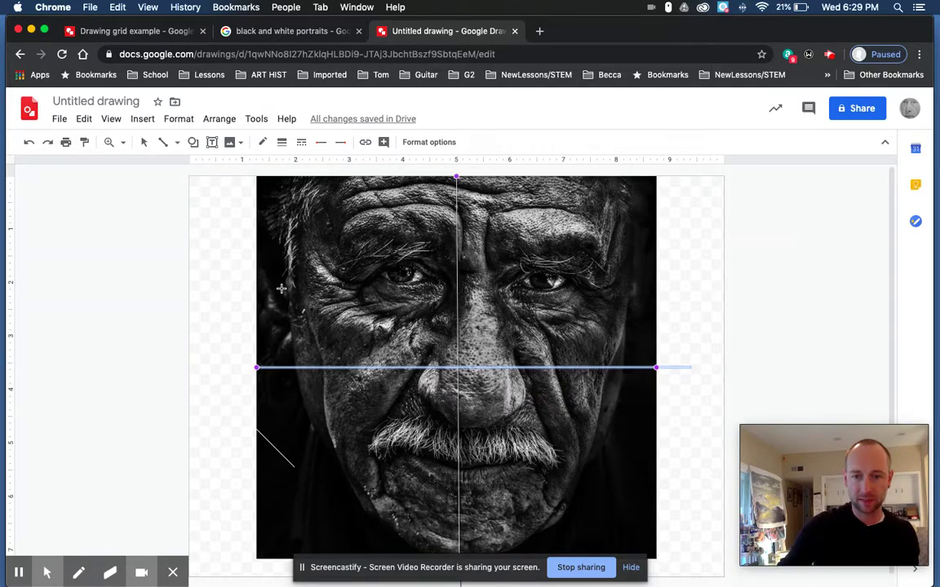
pyautogui.press('Escape')
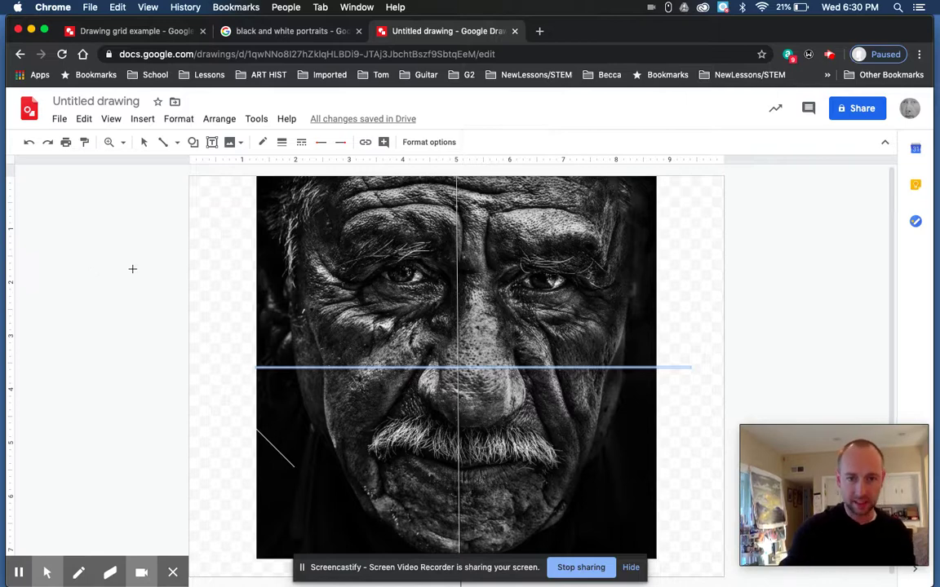
# Draw two more horizontal lines across the portrait, at eye level and just below the mustache
pyautogui.moveTo(230, 268); pyautogui.dragTo(688, 270)
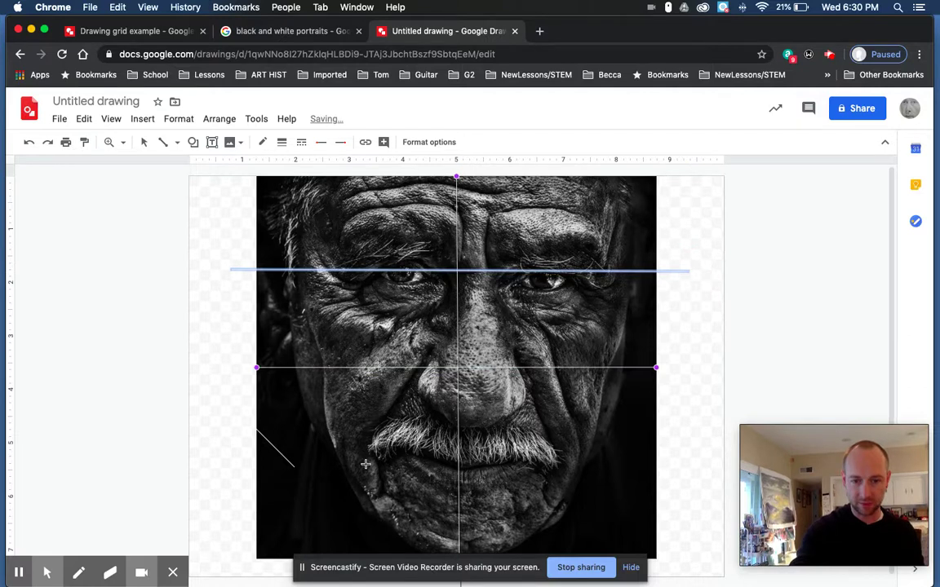
pyautogui.click(53, 470)
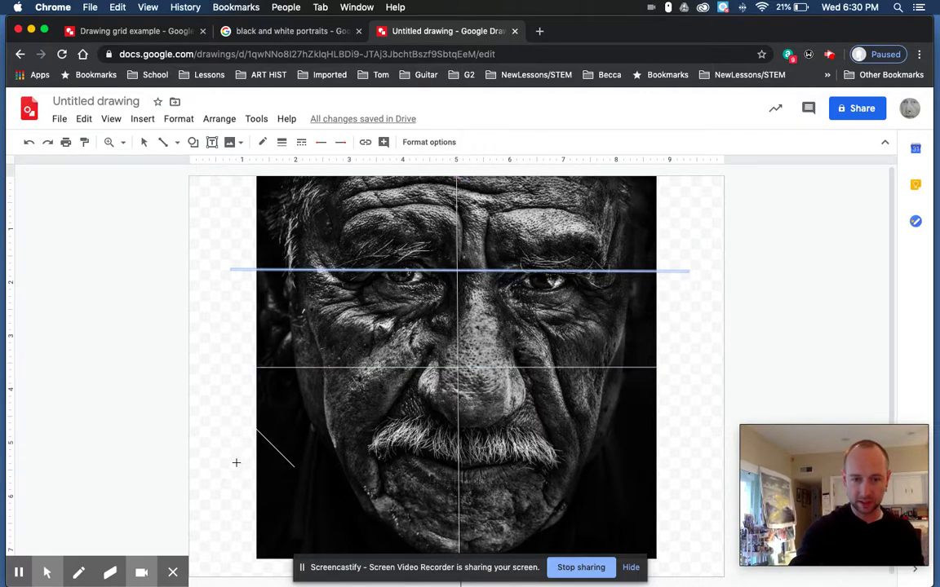
pyautogui.moveTo(234, 464); pyautogui.dragTo(674, 464)
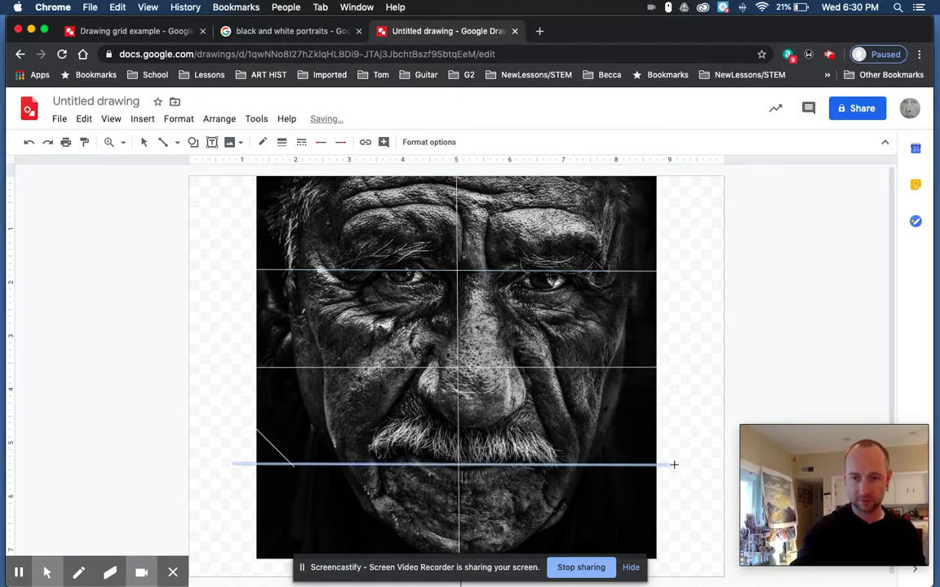
pyautogui.click(674, 362)
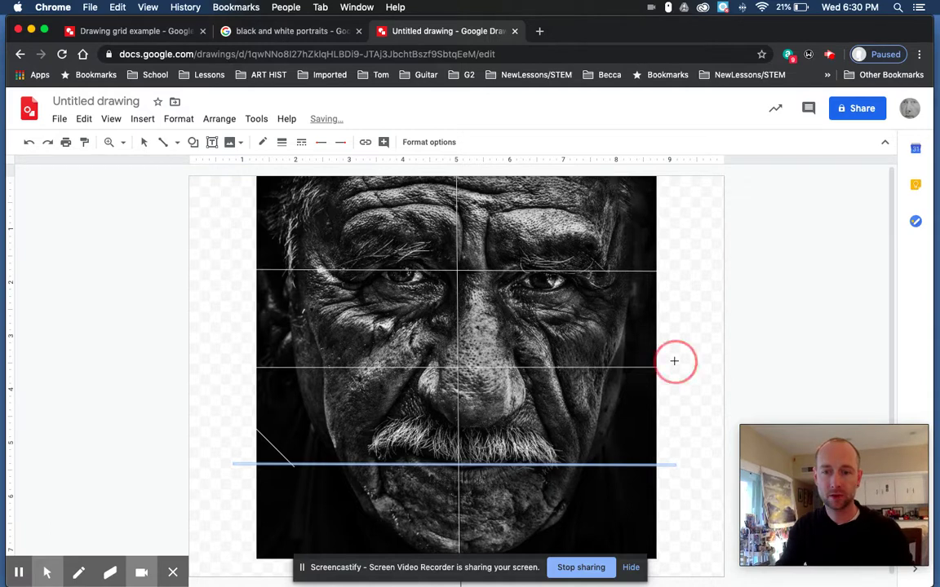